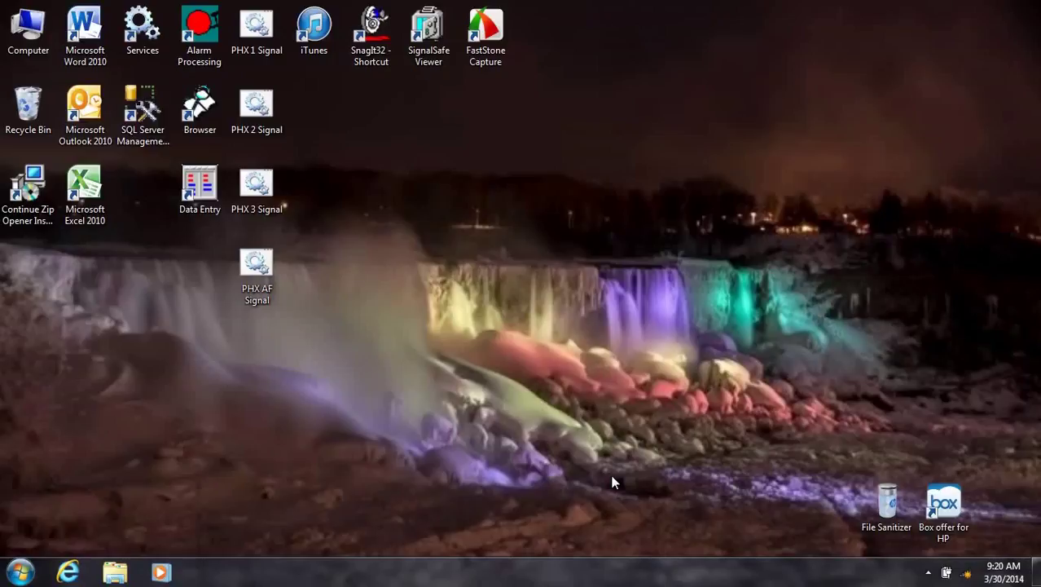
# Launch Search from the Phoenix folder under All Programs in the Start menu
pyautogui.click(19, 572)
pyautogui.click(33, 503)
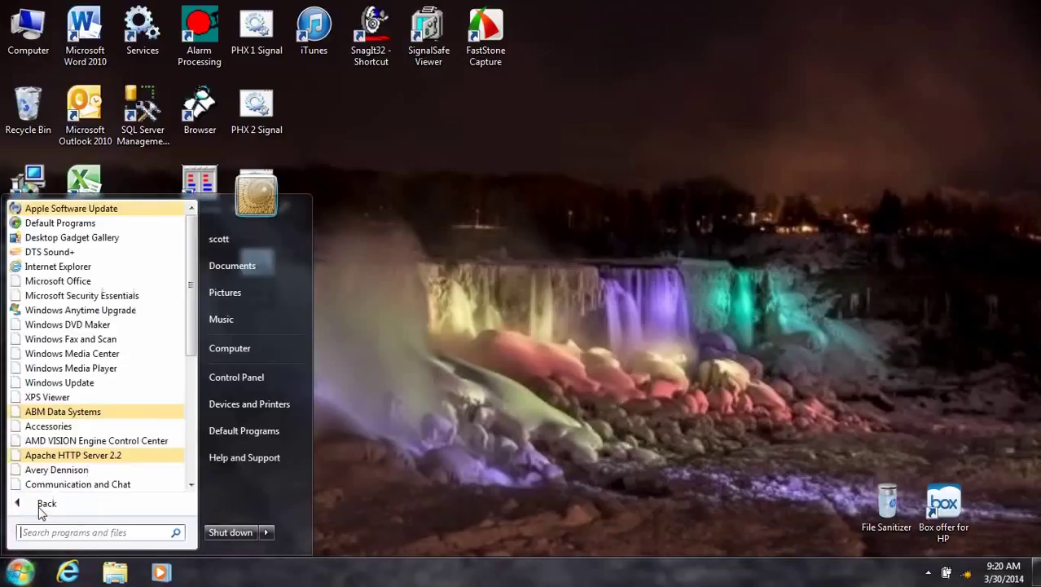
pyautogui.moveTo(193, 360); pyautogui.dragTo(187, 485)
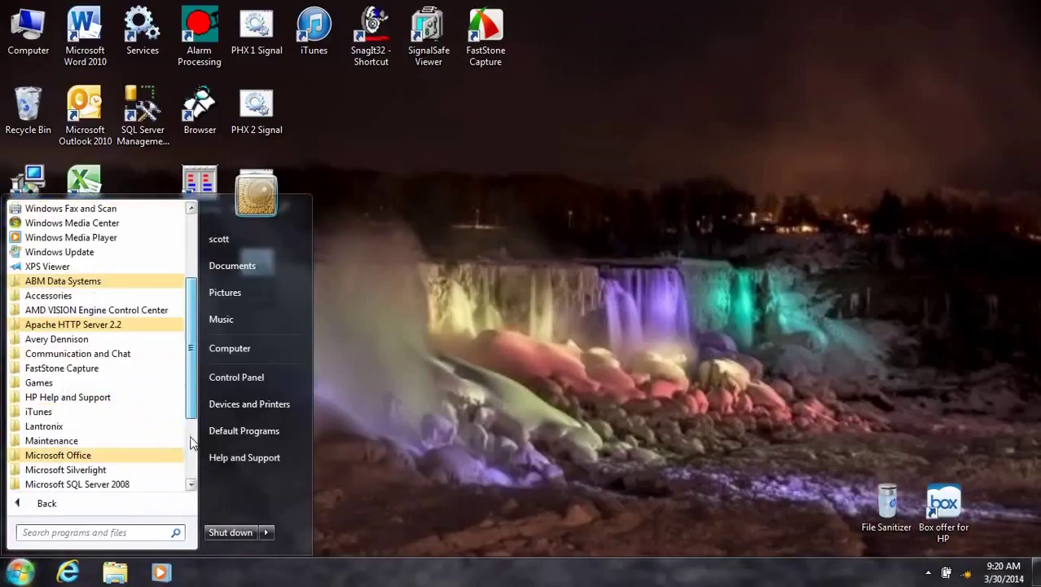
pyautogui.click(49, 426)
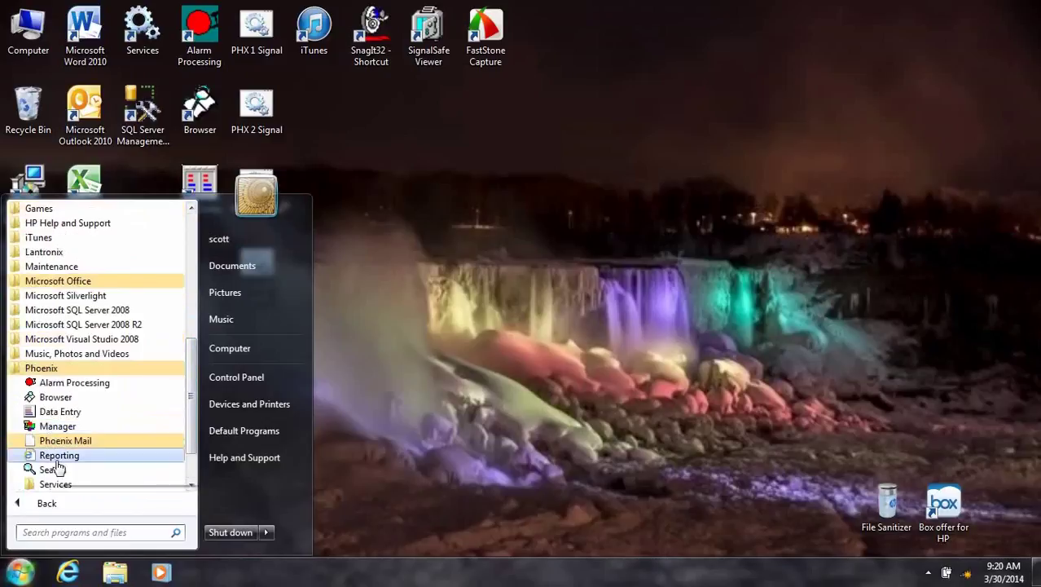
pyautogui.click(53, 470)
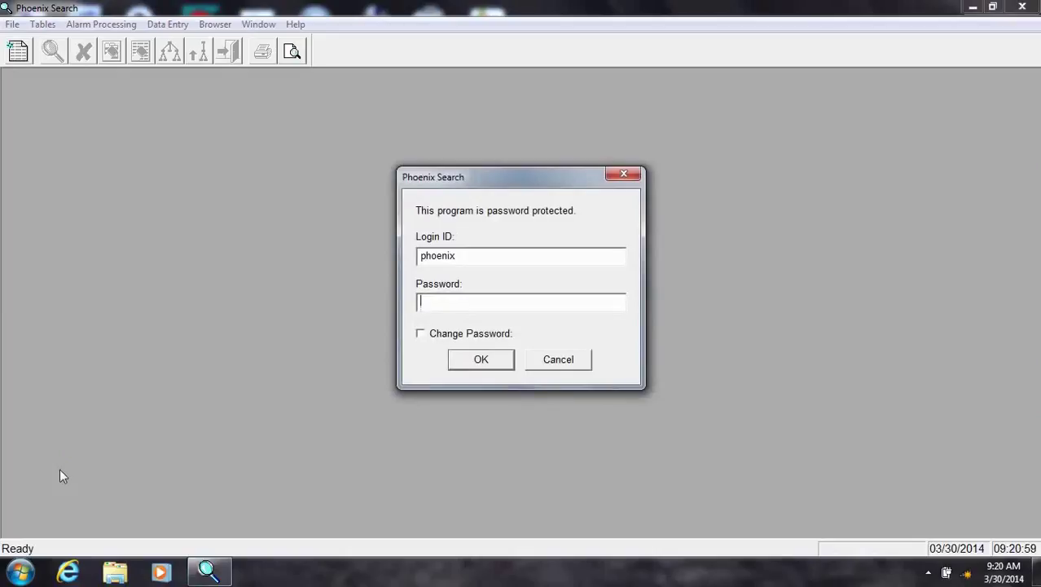
# Enter the login password to reach the Phoenix Search main window
pyautogui.write('phoenix')
pyautogui.press('Return')
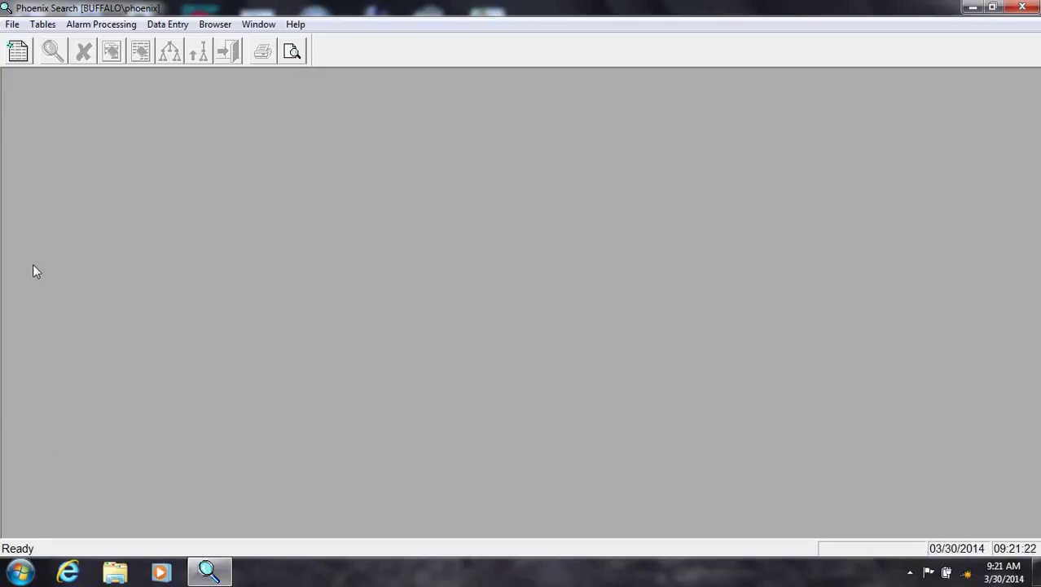
# Open the Transmitter Search form from Tables and maximize it
pyautogui.click(47, 27)
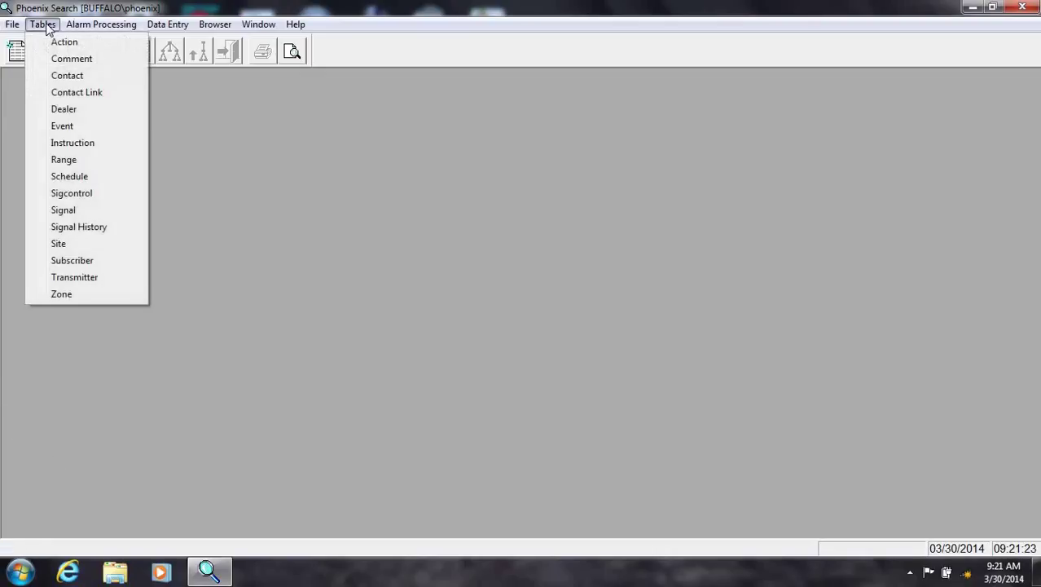
pyautogui.click(75, 278)
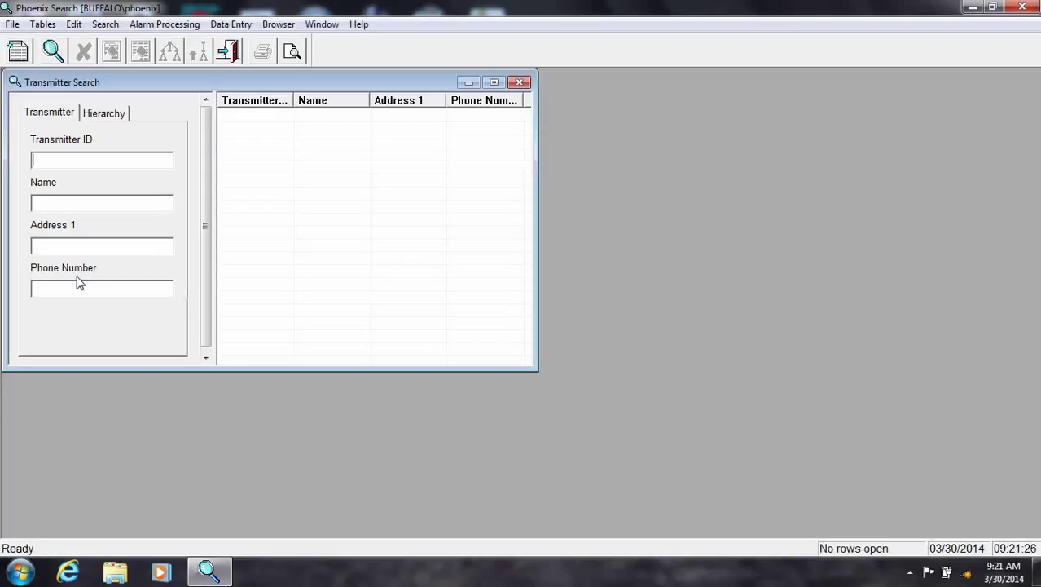
pyautogui.click(494, 82)
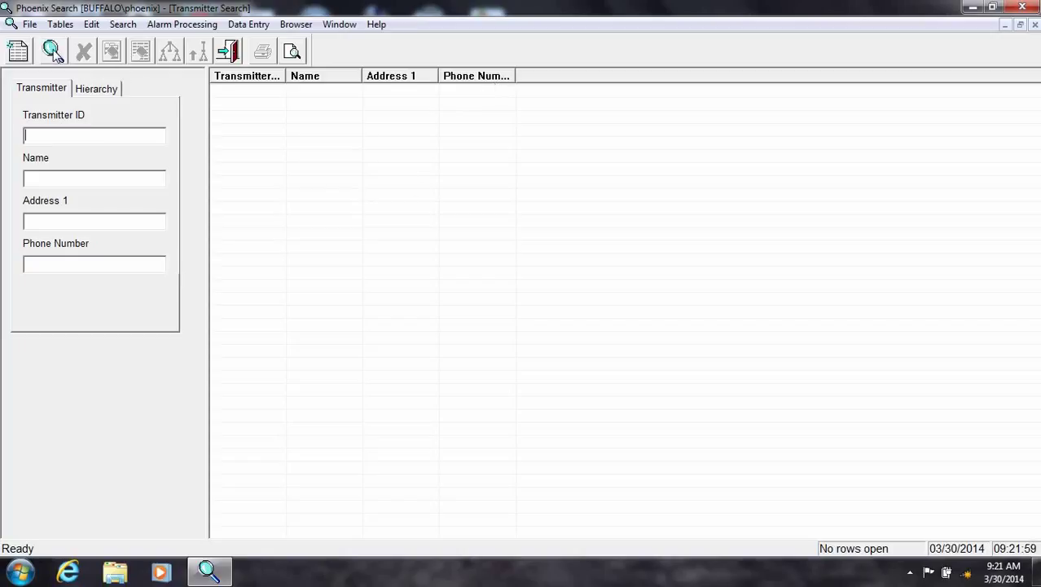
# List all 39 transmitters, auto-fit the Name and Address 1 columns, then clear the results
pyautogui.click(53, 51)
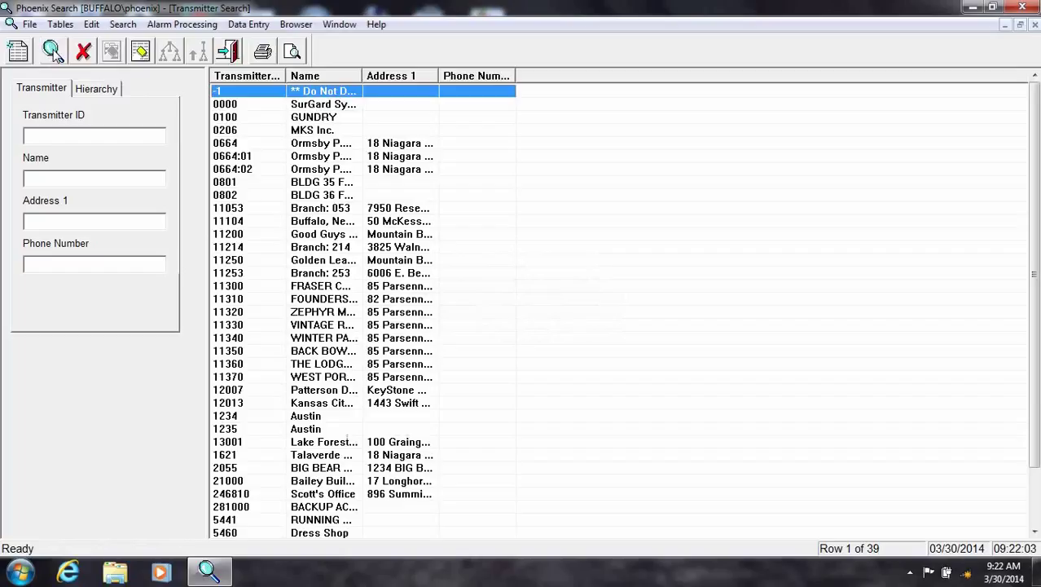
pyautogui.doubleClick(286, 73)
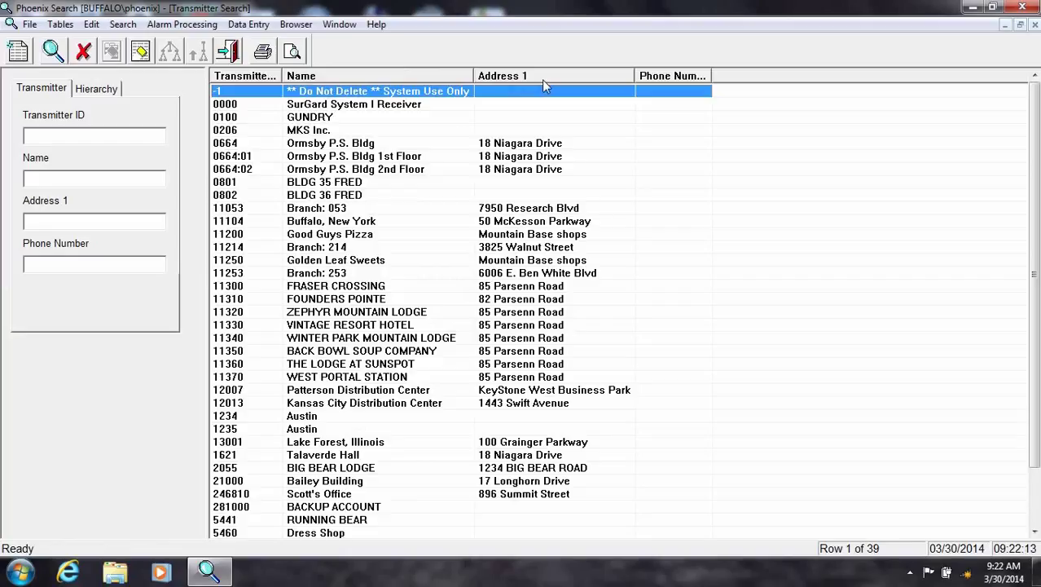
pyautogui.click(140, 52)
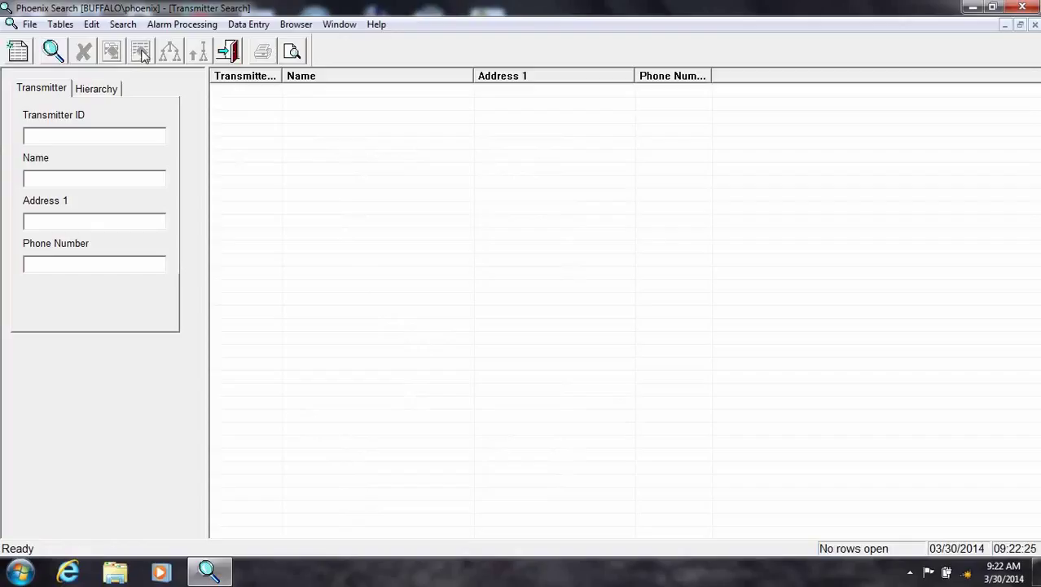
# Search Transmitter ID 11* to list the 14 matching transmitters
pyautogui.click(73, 136)
pyautogui.write('11')
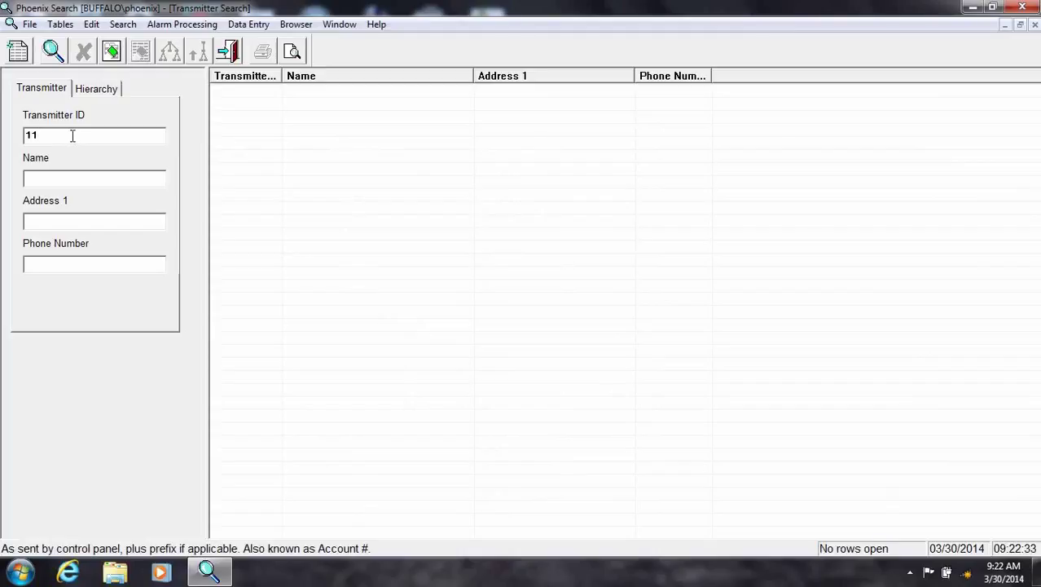
pyautogui.write('*')
pyautogui.click(54, 54)
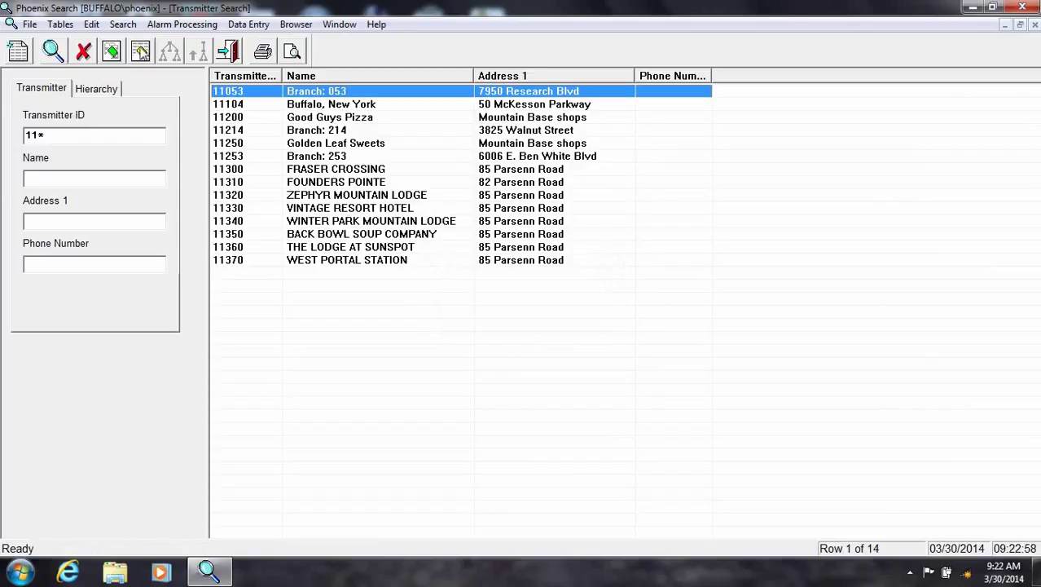
# Print-preview the 11* results with only Transmitter ID and Name columns, then close the windows
pyautogui.click(292, 53)
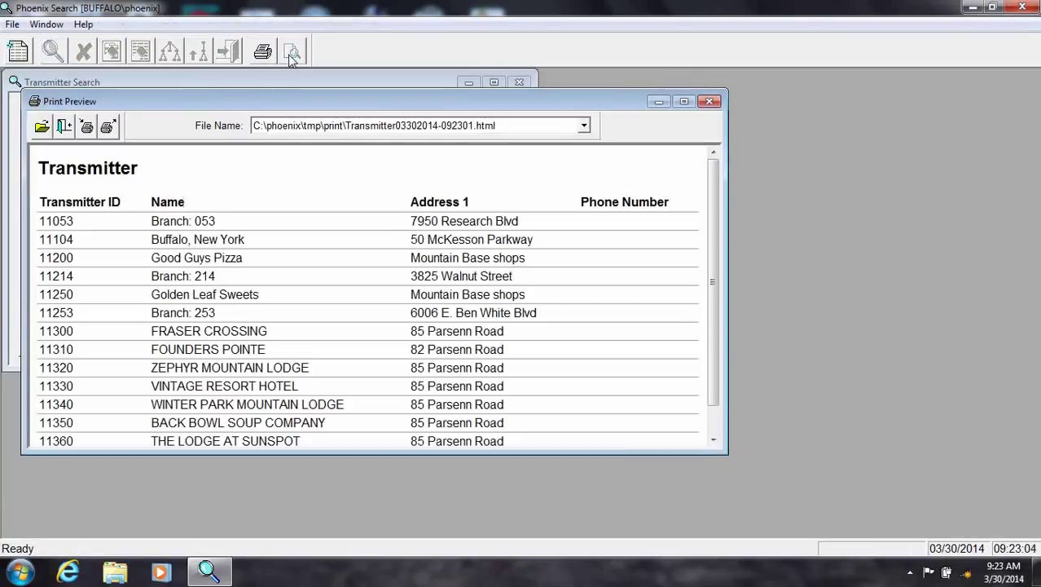
pyautogui.click(86, 128)
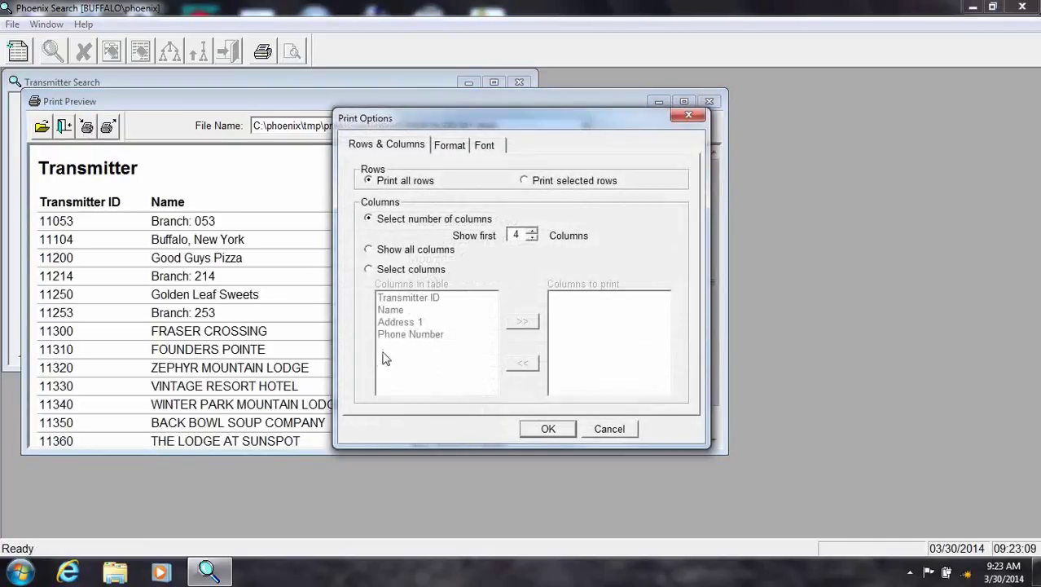
pyautogui.click(369, 269)
pyautogui.click(399, 300)
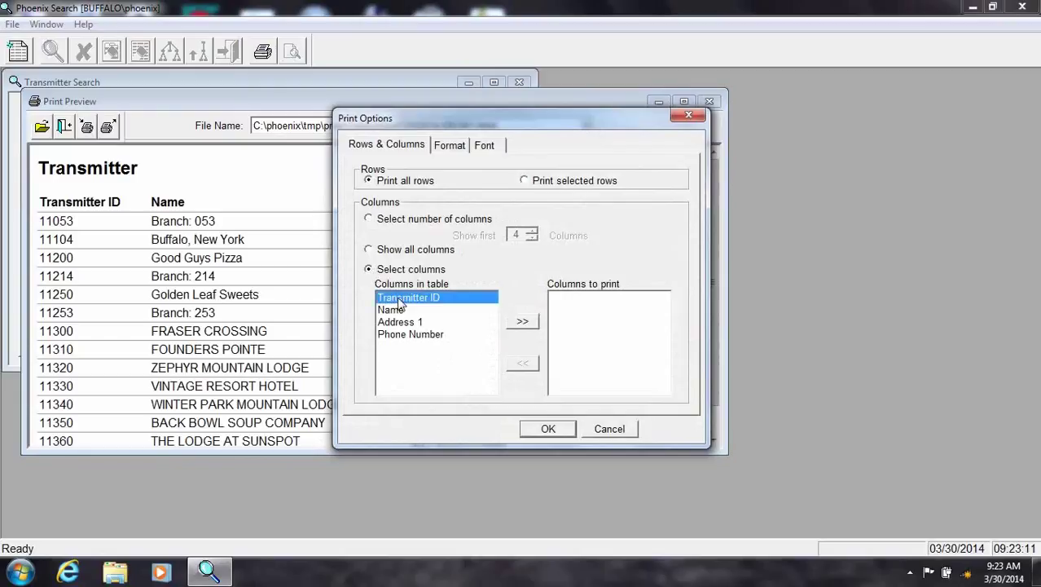
pyautogui.click(521, 322)
pyautogui.click(412, 310)
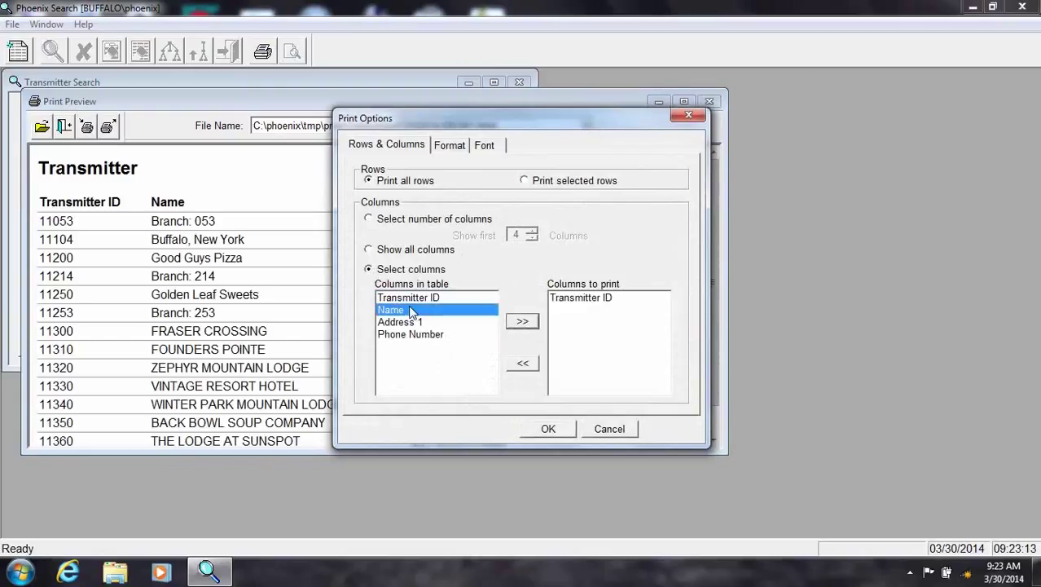
pyautogui.click(522, 324)
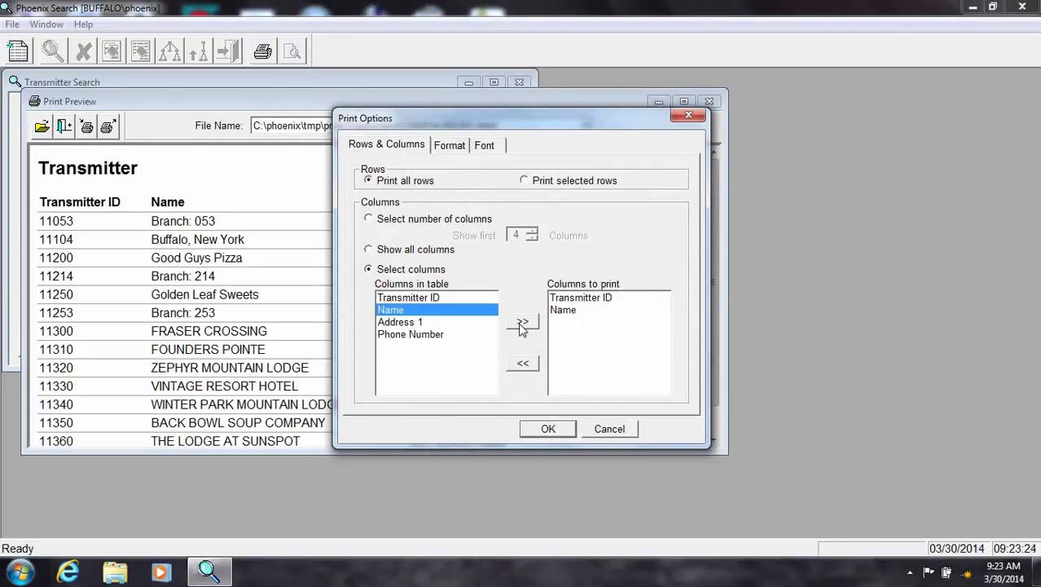
pyautogui.click(555, 430)
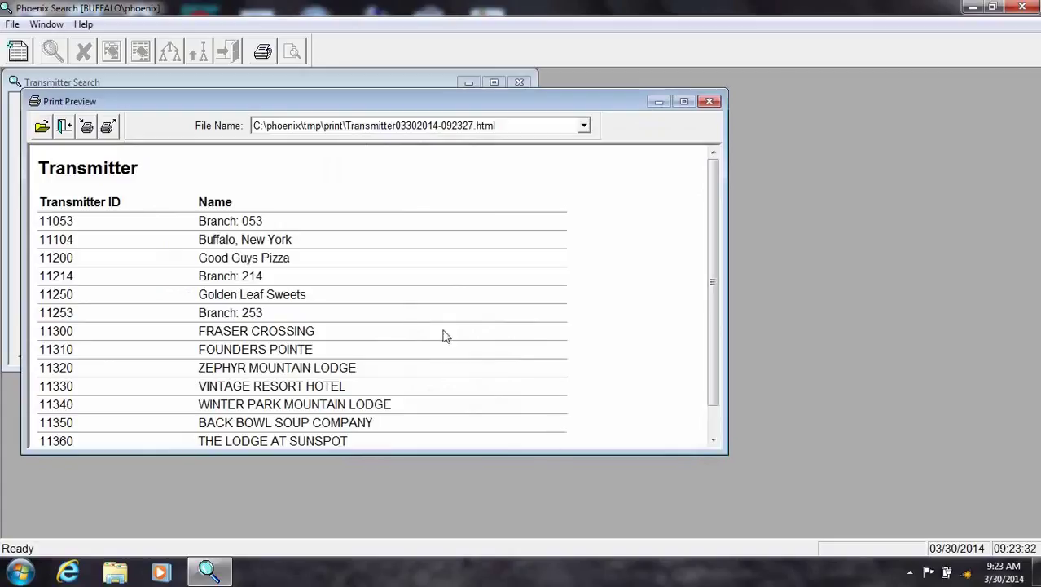
pyautogui.click(106, 131)
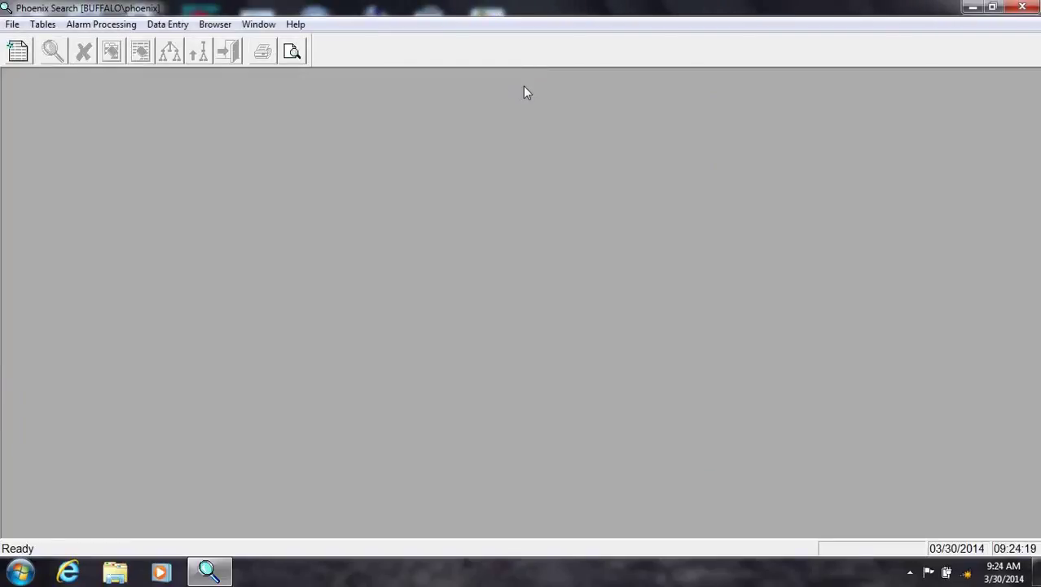
# Open the Contact Search form maximized and enter *scott* as the Name criterion
pyautogui.click(43, 24)
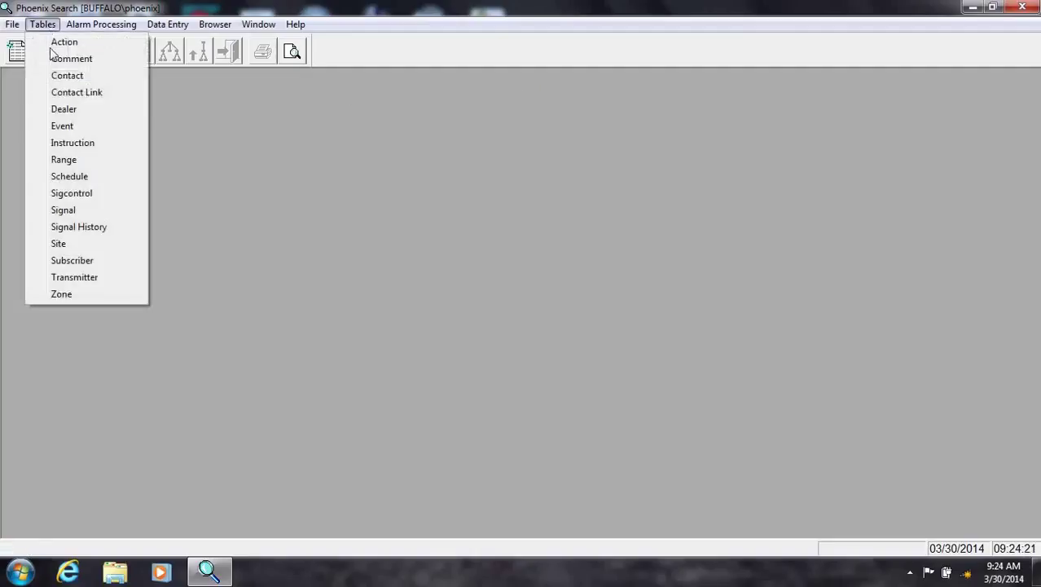
pyautogui.click(69, 76)
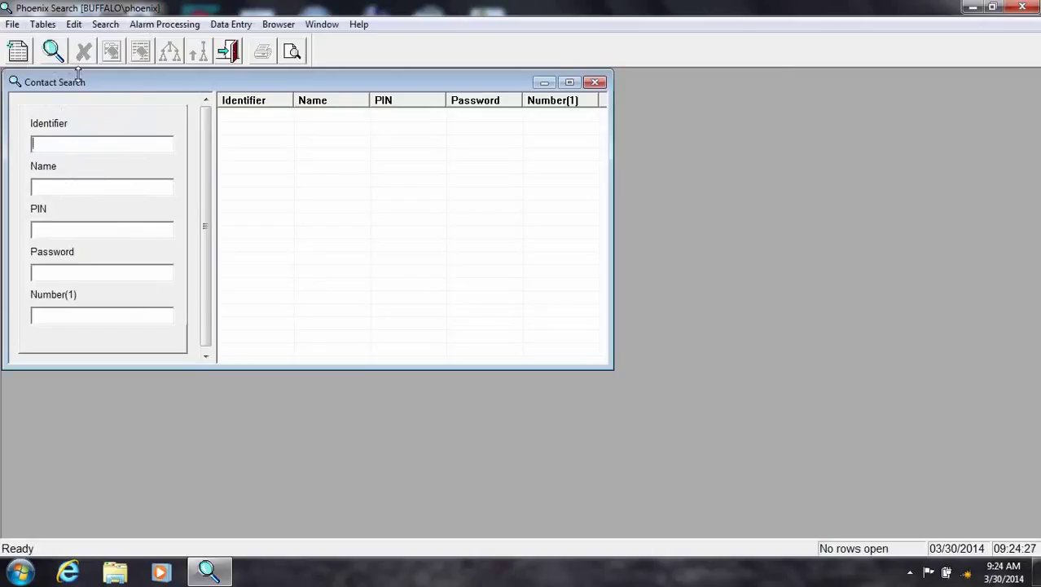
pyautogui.click(571, 83)
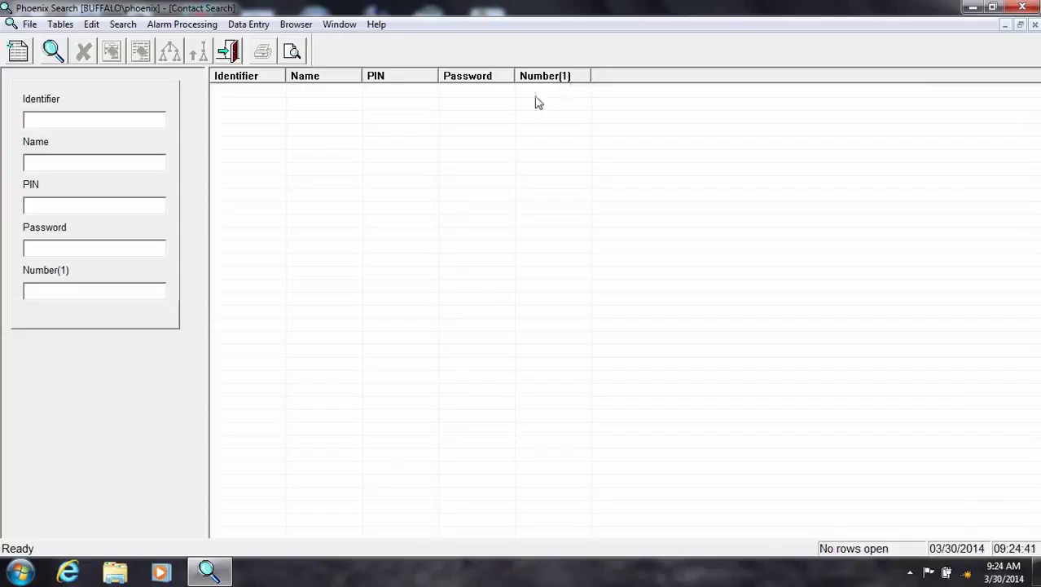
pyautogui.click(105, 163)
pyautogui.write('*s')
pyautogui.write('cott')
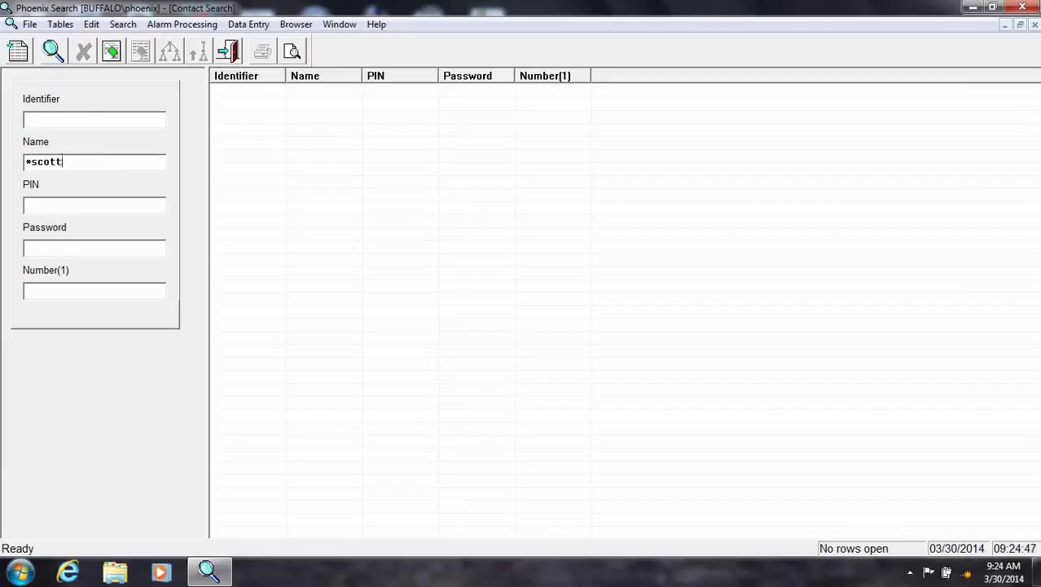
pyautogui.write('*')
# Run the *scott* contact search and view the first contact's full details
pyautogui.click(54, 52)
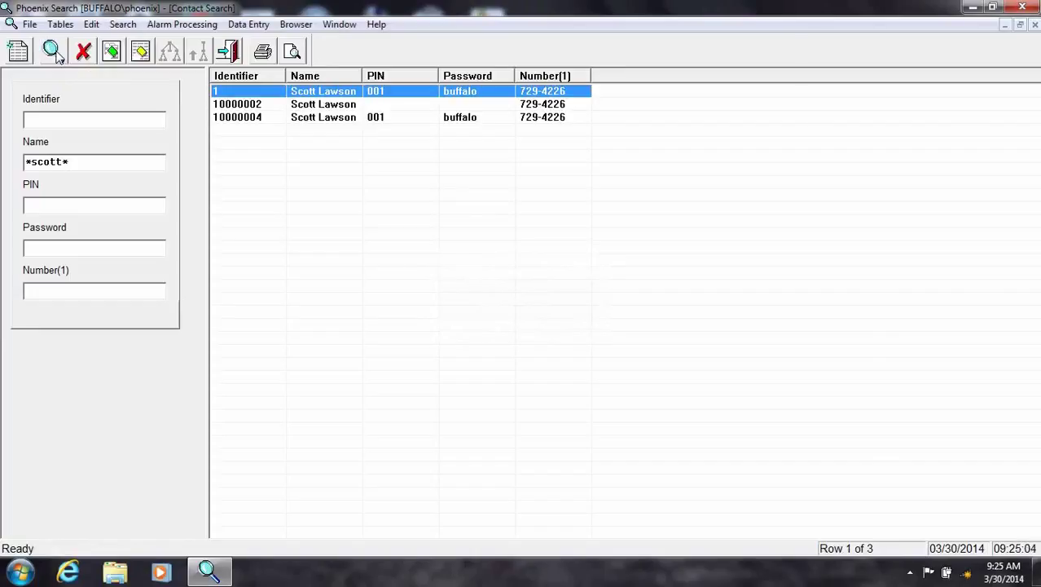
pyautogui.rightClick(299, 98)
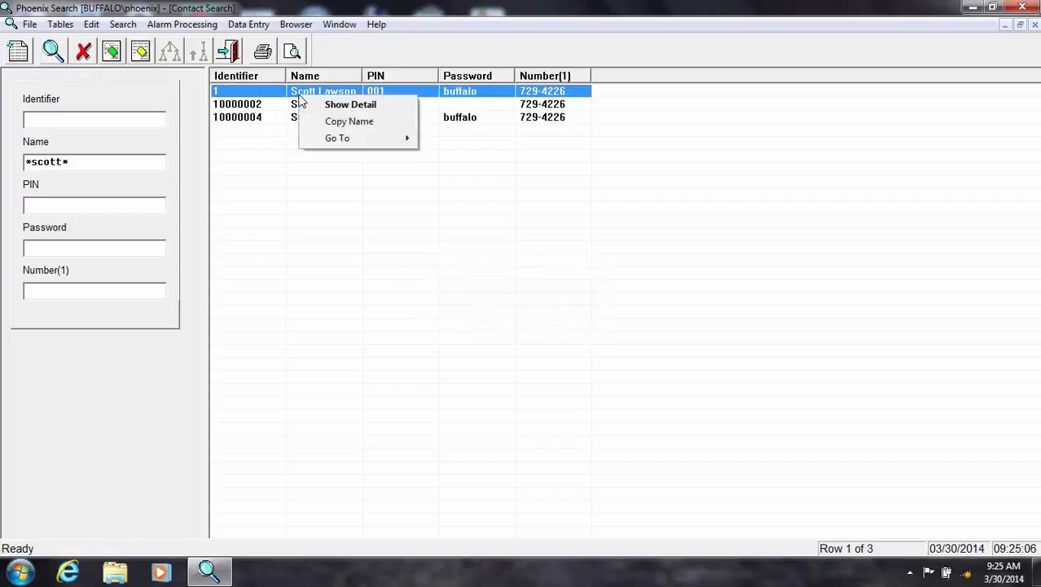
pyautogui.click(340, 107)
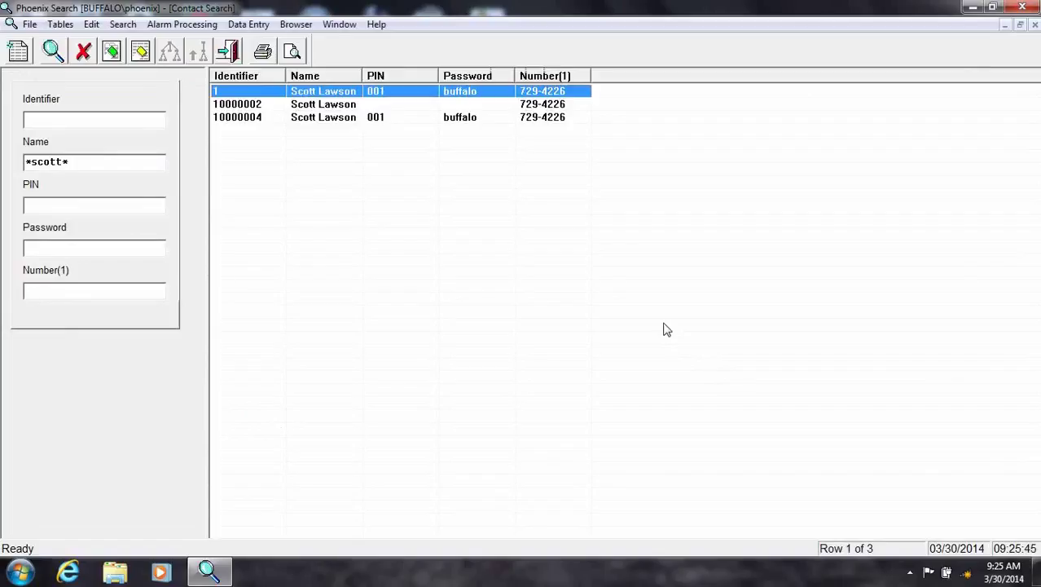
# Go to the first contact's 10 linked transmitters and auto-fit the Name and Address 1 columns
pyautogui.rightClick(377, 95)
pyautogui.moveTo(414, 130)
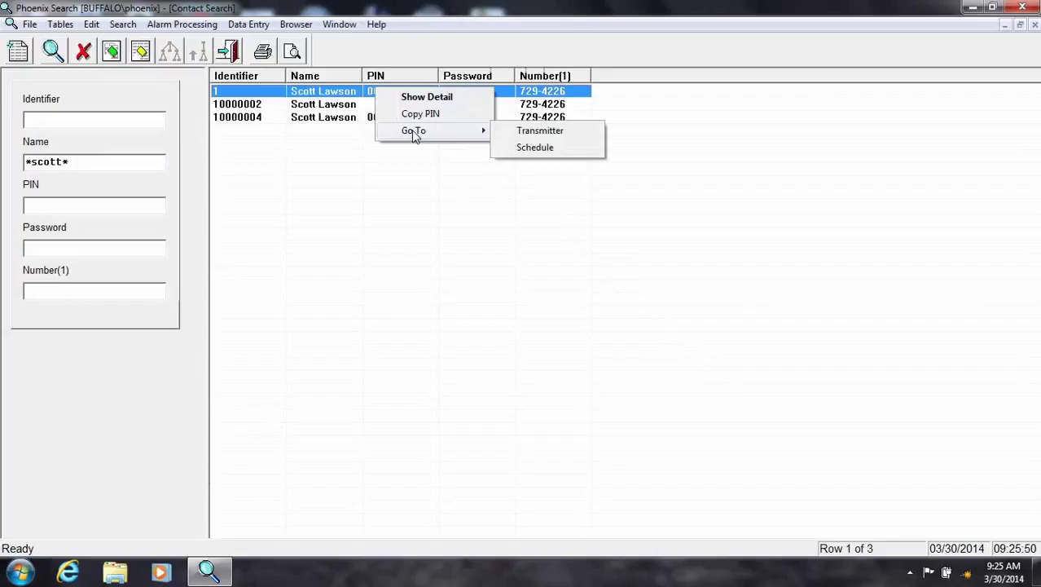
pyautogui.click(537, 135)
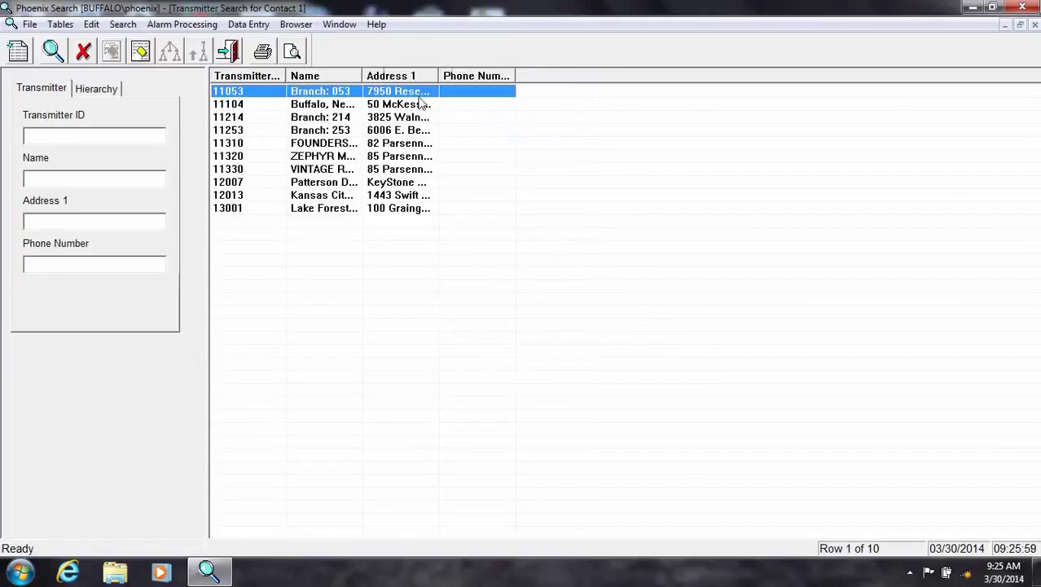
pyautogui.doubleClick(361, 75)
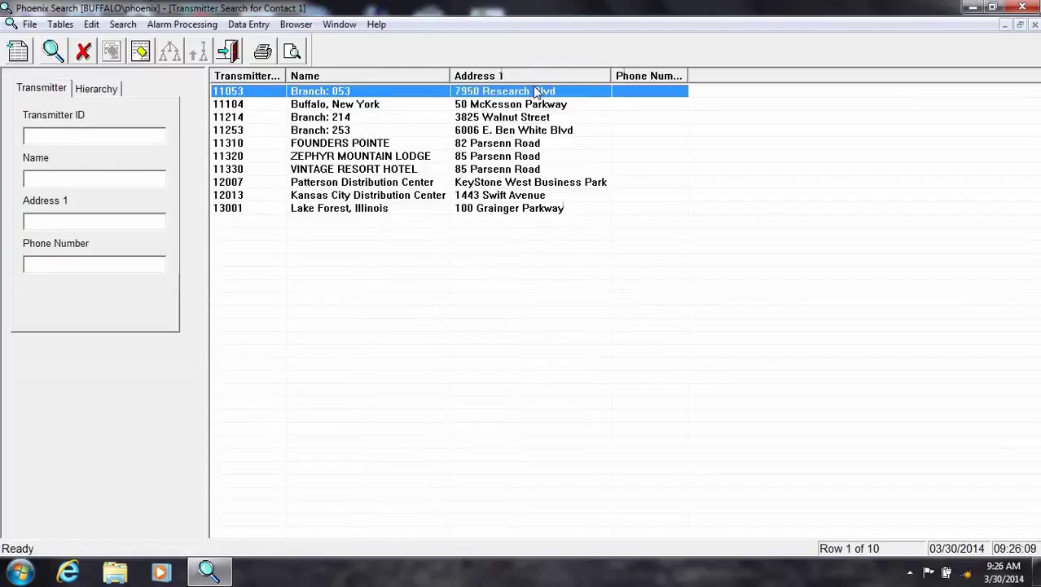